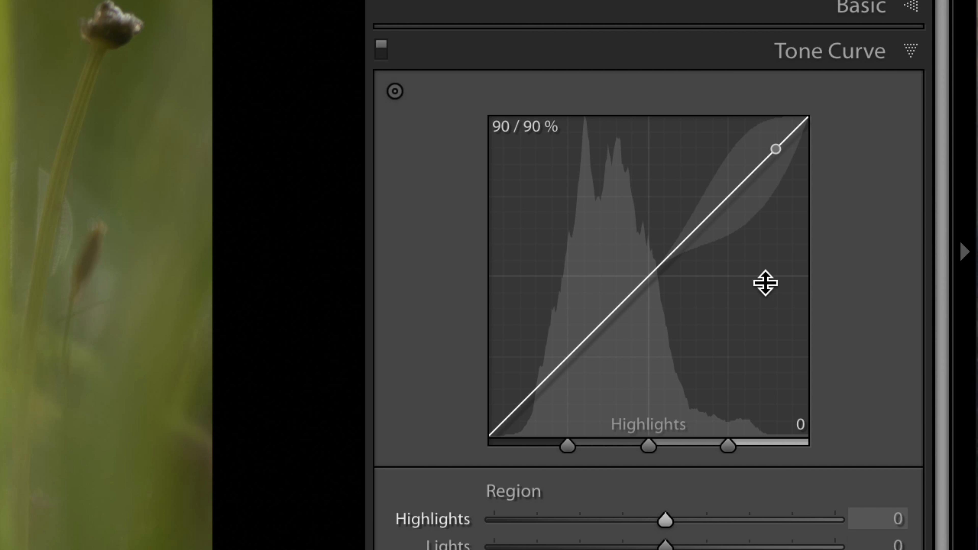
Try brightening the flower photo's Lights to +28 and darkening them to −50 on the tone curve, and undo the change.
drag(727, 345, 728, 297)
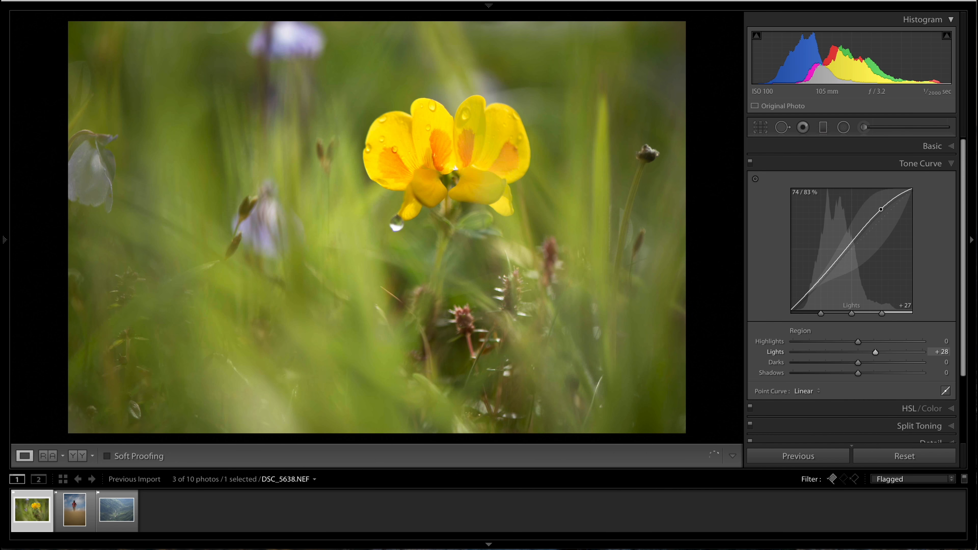
drag(881, 209, 881, 232)
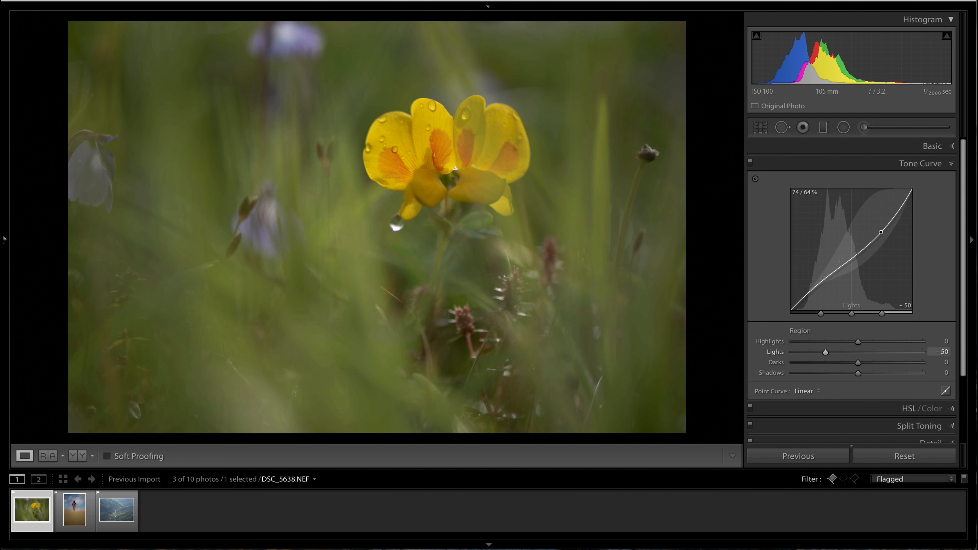
key(ctrl+z)
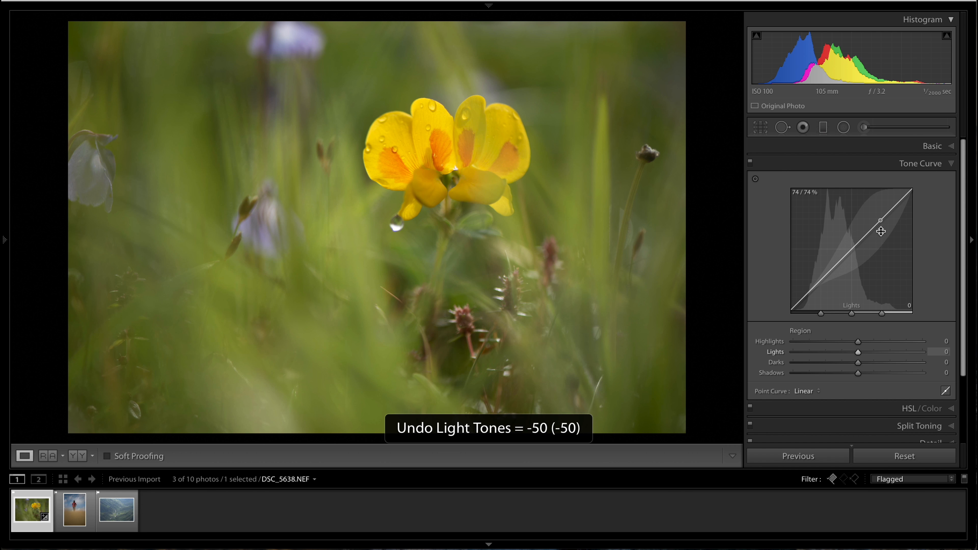
Try raising Darks to +46 on the flower photo's tone curve, and undo the change.
drag(821, 290, 821, 270)
key(ctrl+z)
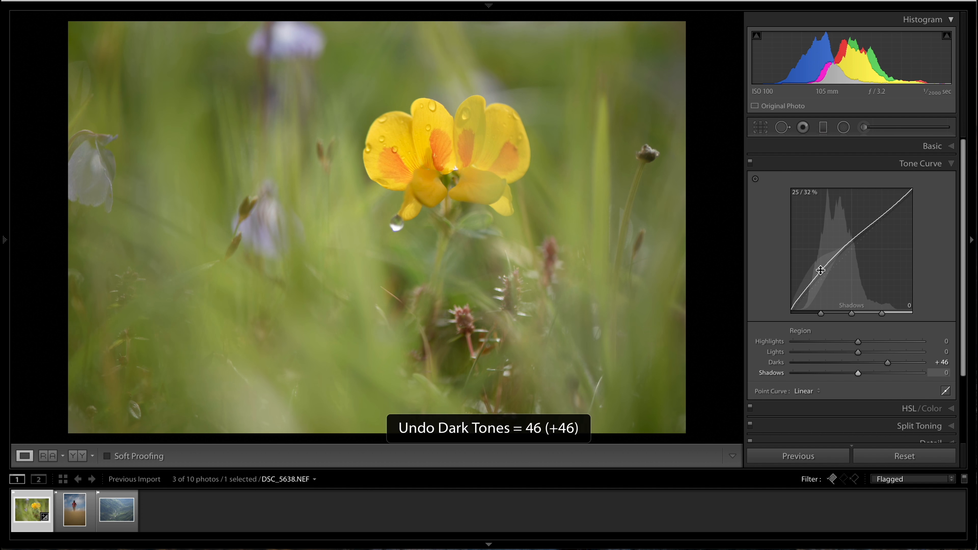
drag(849, 254, 850, 243)
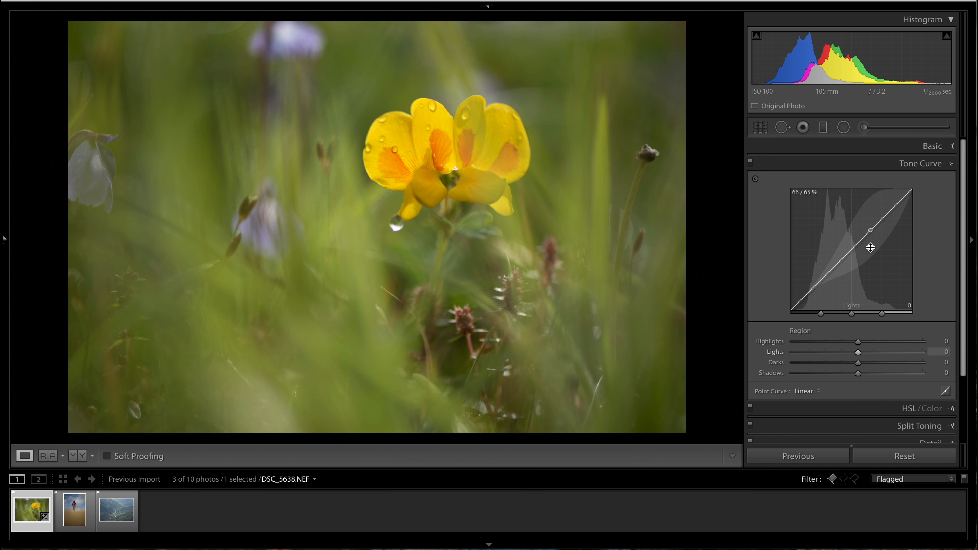
Try Lights at +20 and Shadows at −53 on the tone curve, and reset both values to zero.
drag(872, 246, 872, 237)
drag(820, 295, 820, 315)
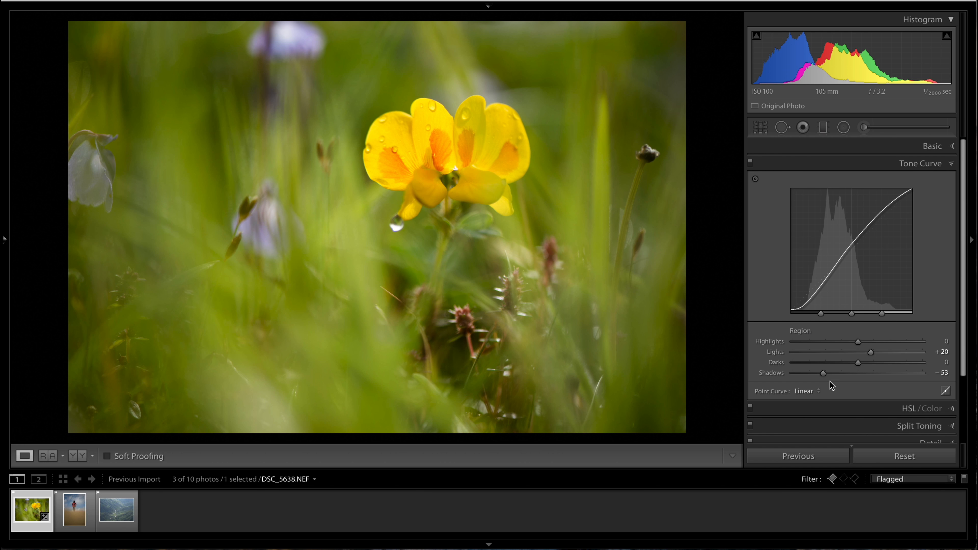
double_click(823, 374)
double_click(870, 353)
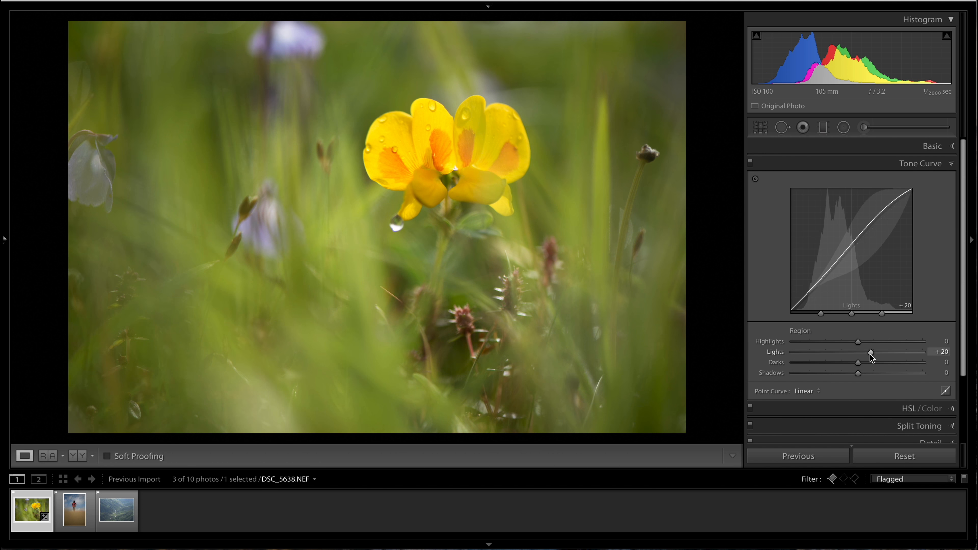
Raise the flower photo's basic Contrast to 40.
click(919, 148)
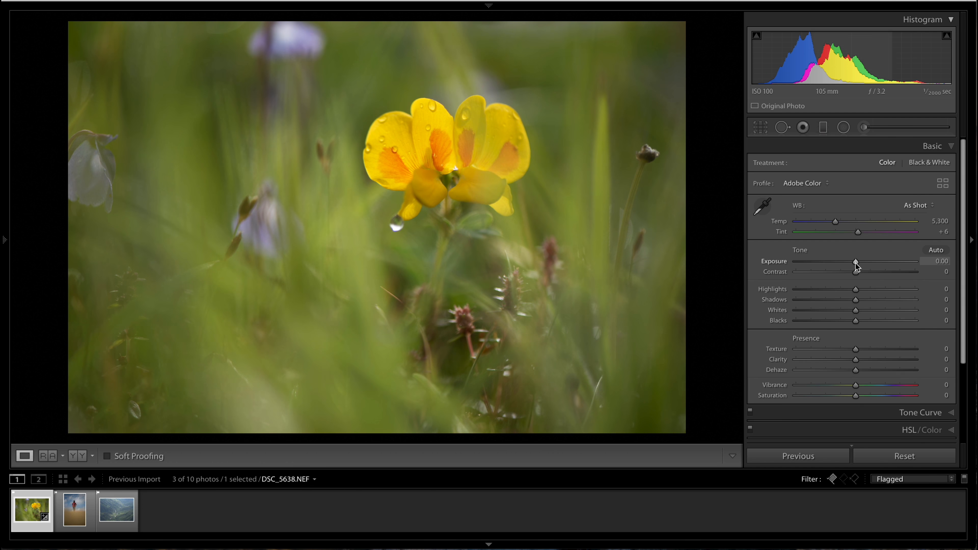
drag(855, 273, 880, 270)
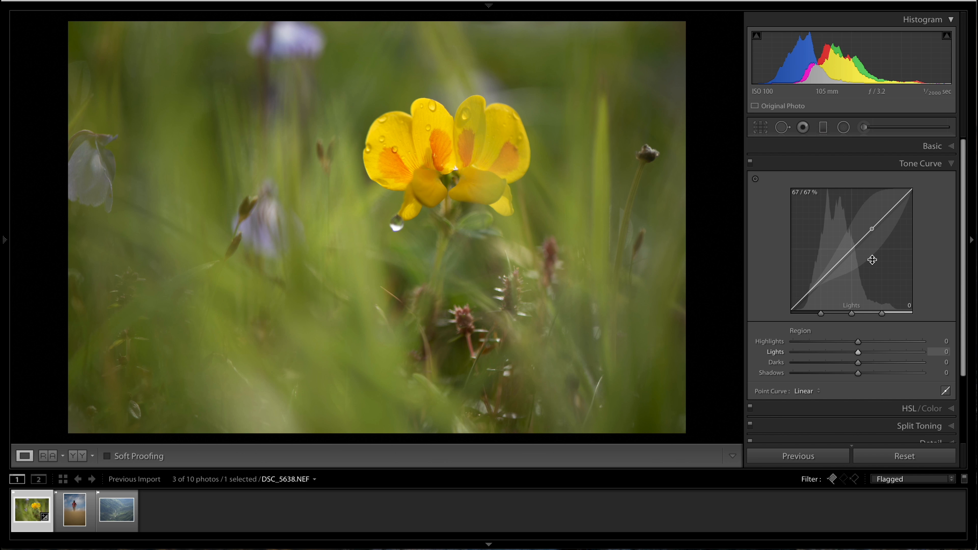
Try a tone curve with Lights at +45 and Shadows at −30, and undo back through the contrast reset.
drag(872, 260, 872, 242)
drag(819, 299, 819, 311)
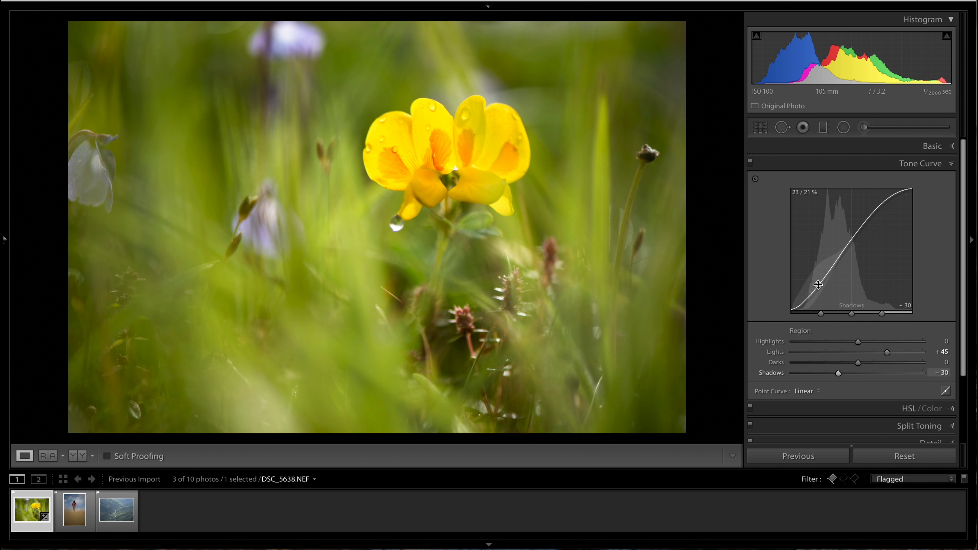
key(ctrl+z)
key(ctrl+z)
key(ctrl+z)
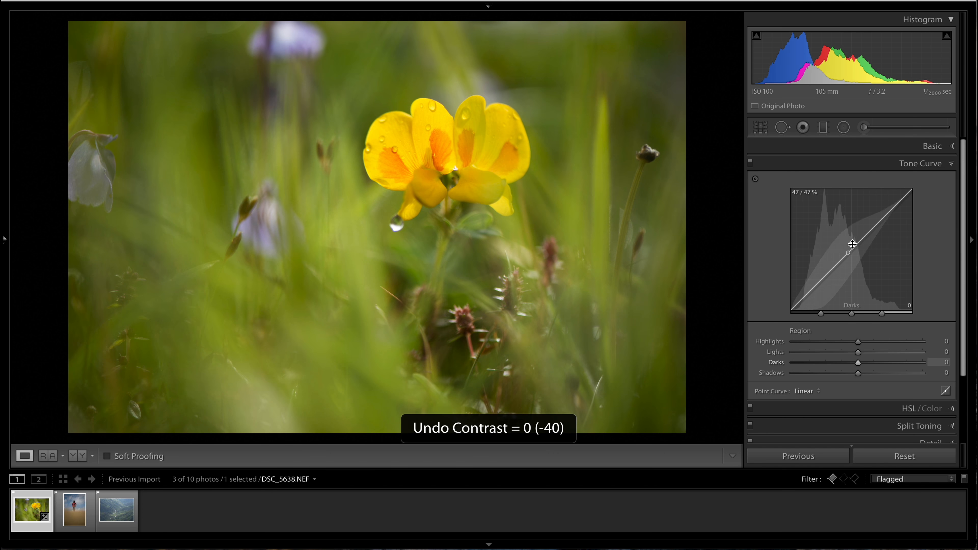
Set the flower photo's tone curve to Lights +10 and Darks −54.
drag(880, 222, 881, 216)
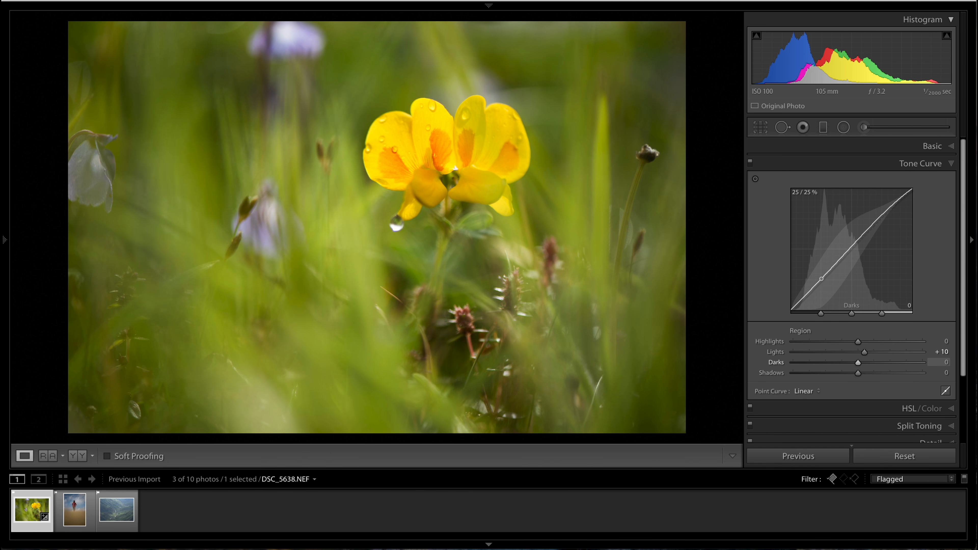
drag(822, 278, 821, 294)
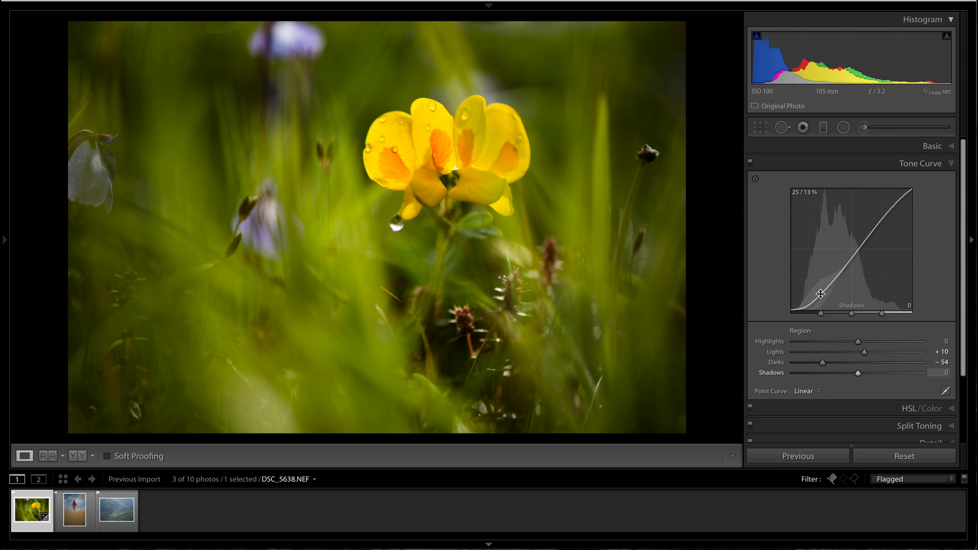
drag(852, 268, 853, 251)
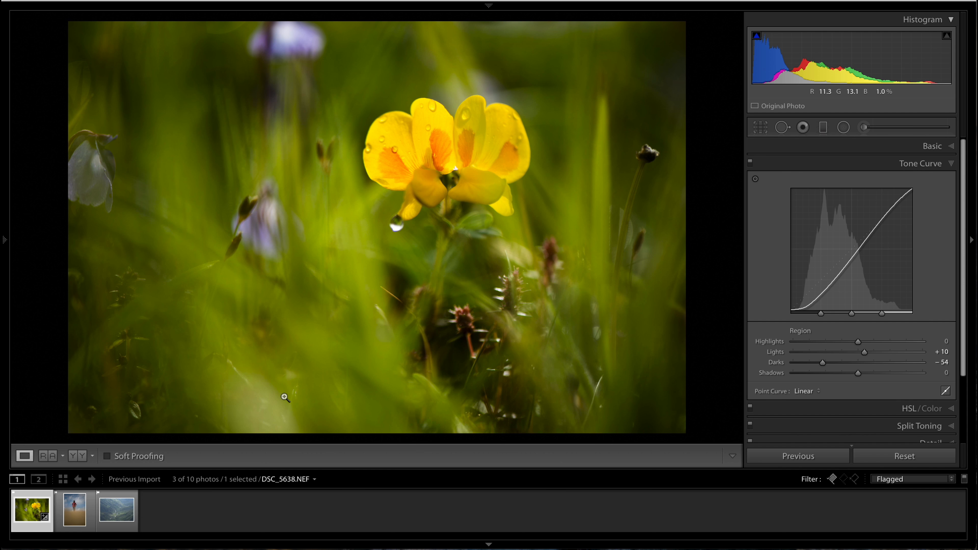
Open the walk.NEF photo for editing.
click(83, 516)
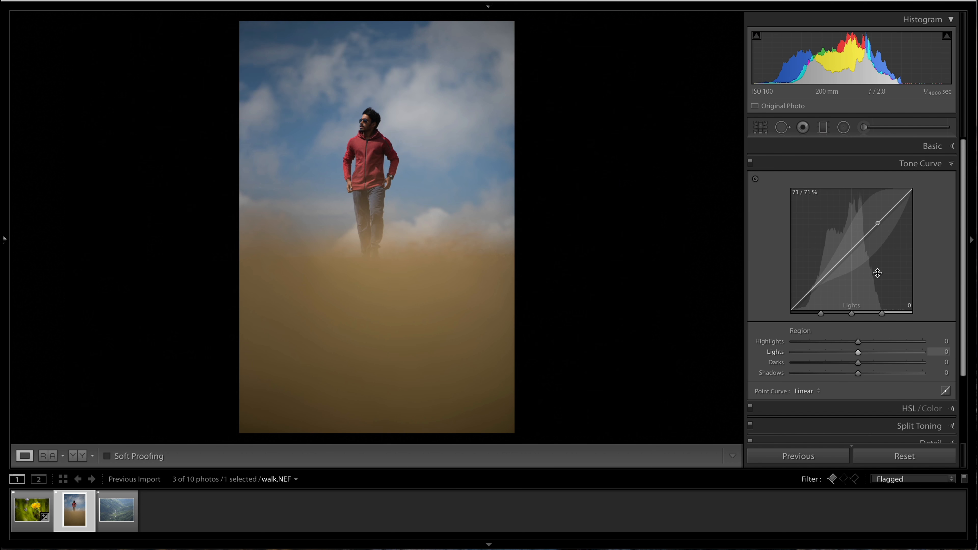
Try Lights at +29 and Shadows at −11 on the walking man's tone curve, and undo both changes.
drag(878, 272, 867, 227)
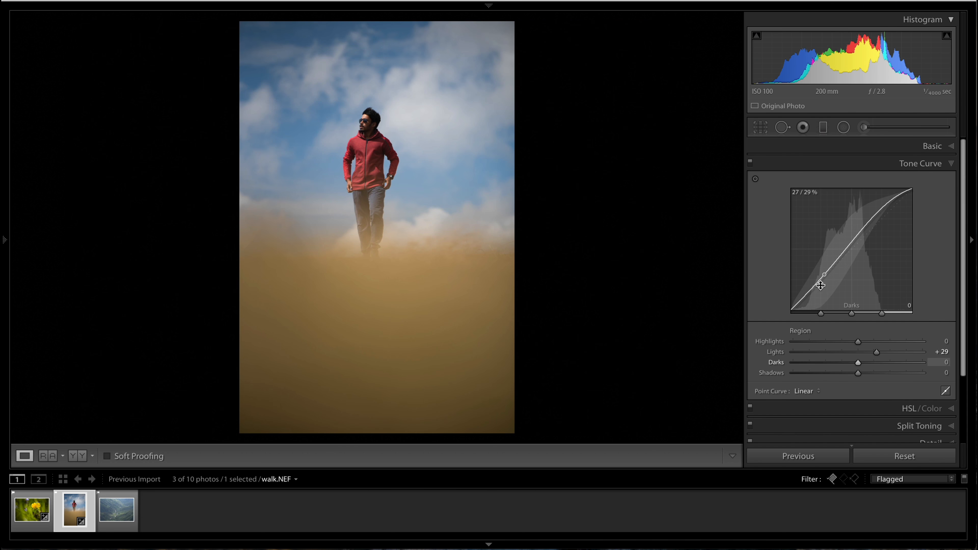
drag(820, 289, 821, 297)
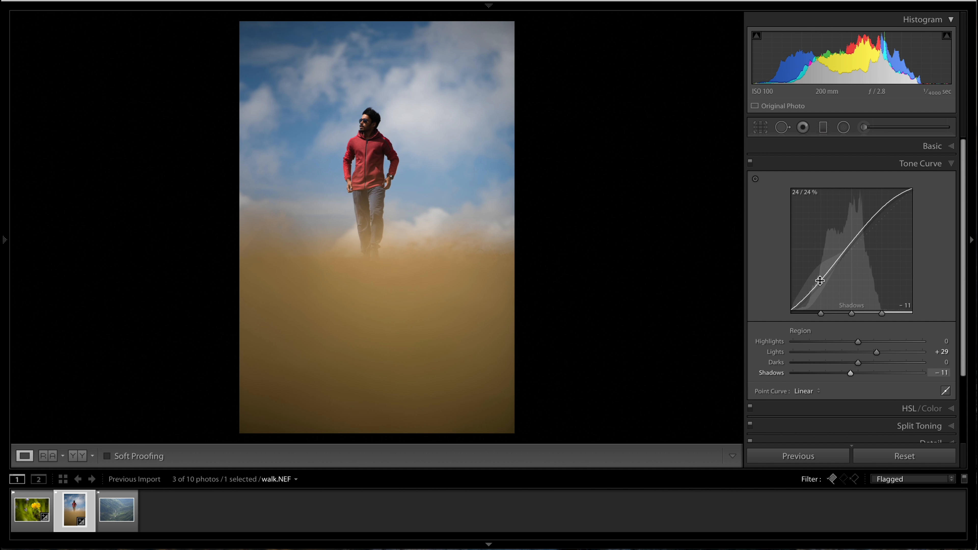
key(ctrl+z)
key(ctrl+z)
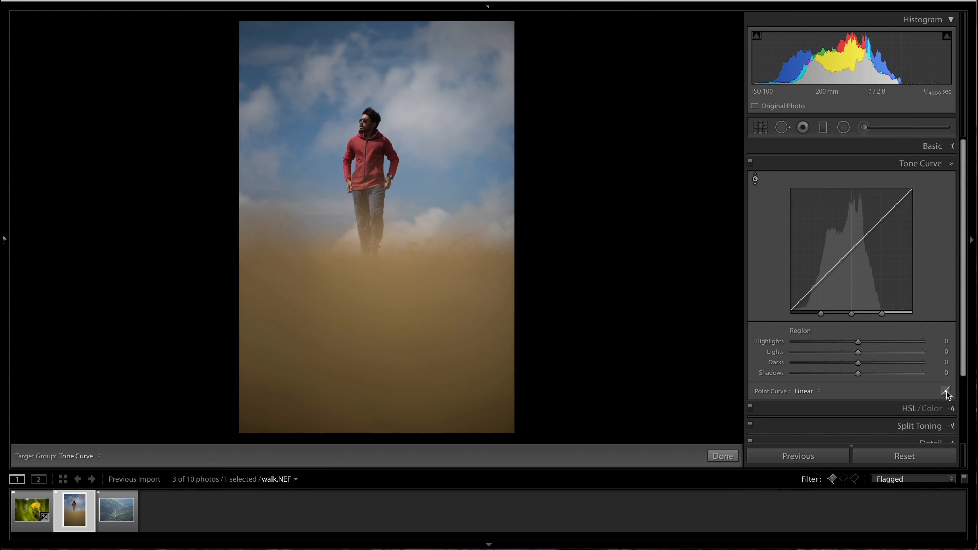
Switch the tone curve to point editing and add a highlight point by sampling the cloud beside the man's head.
click(946, 392)
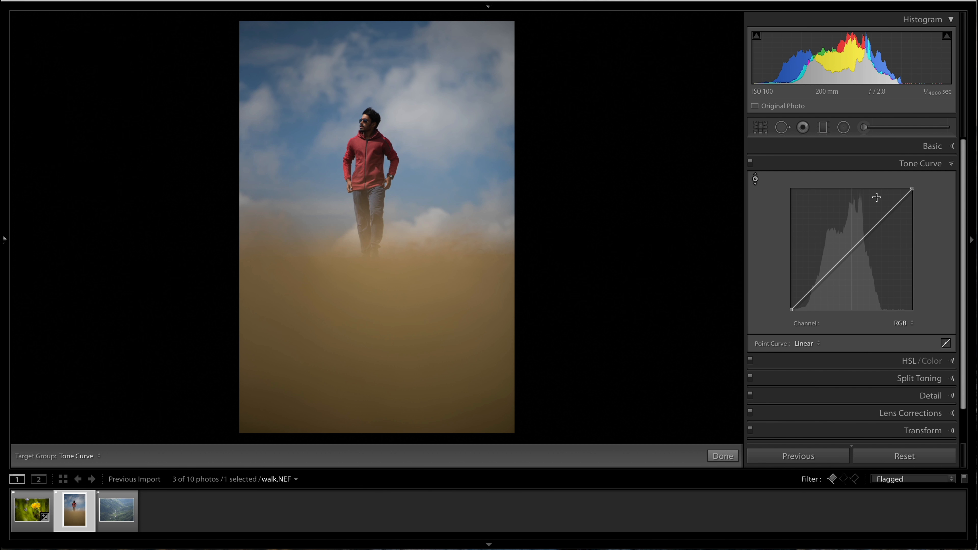
click(420, 116)
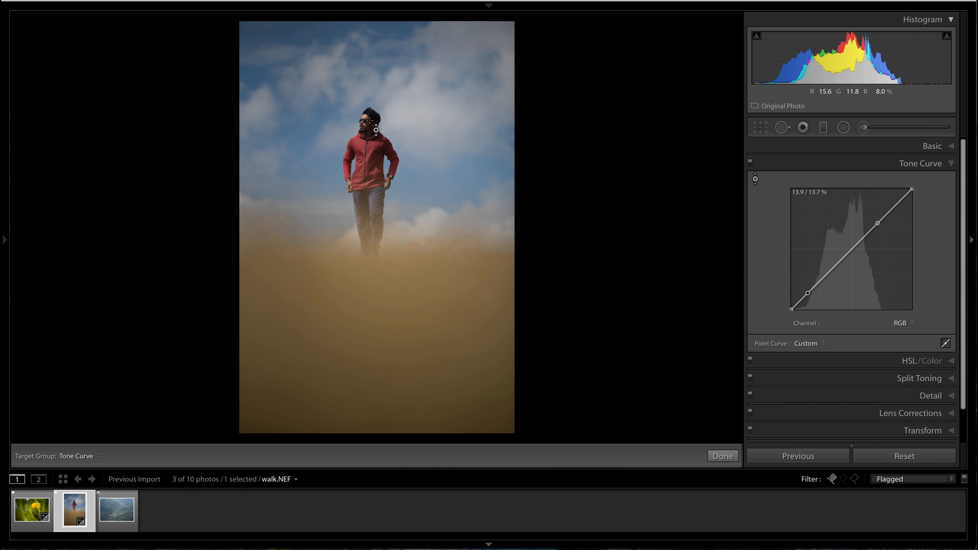
Zoom in on the man's dark hair, undo the last point curve edit, and return to the full photo view.
key(z)
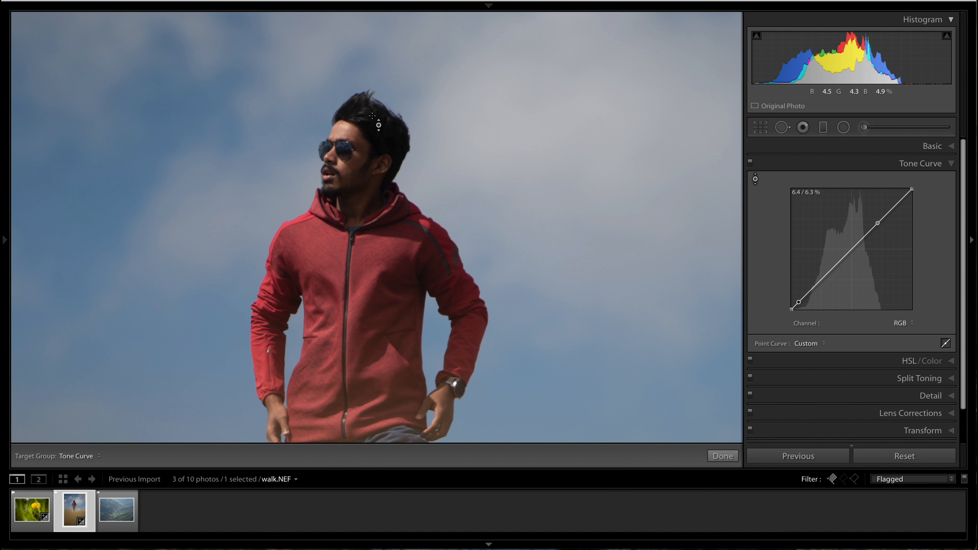
key(ctrl+z)
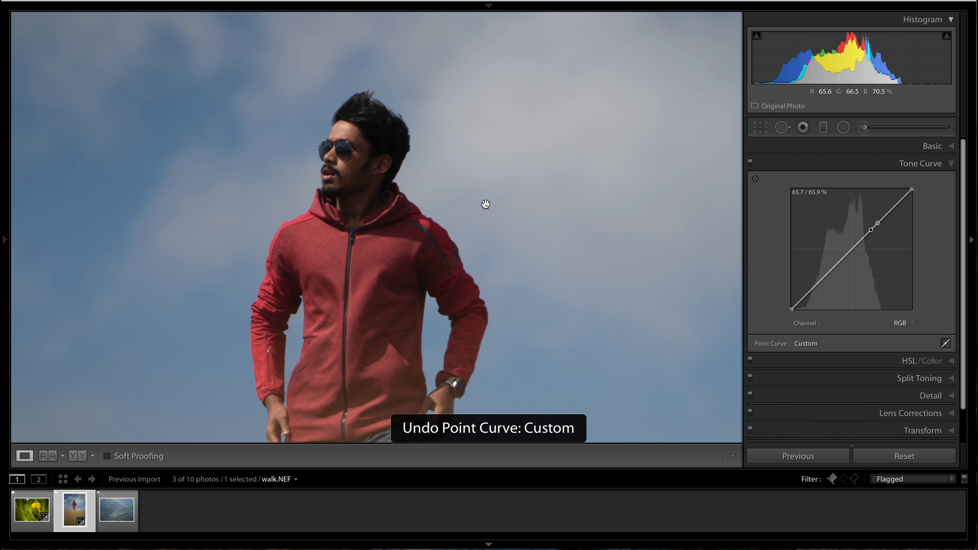
key(ctrl+0)
key(z)
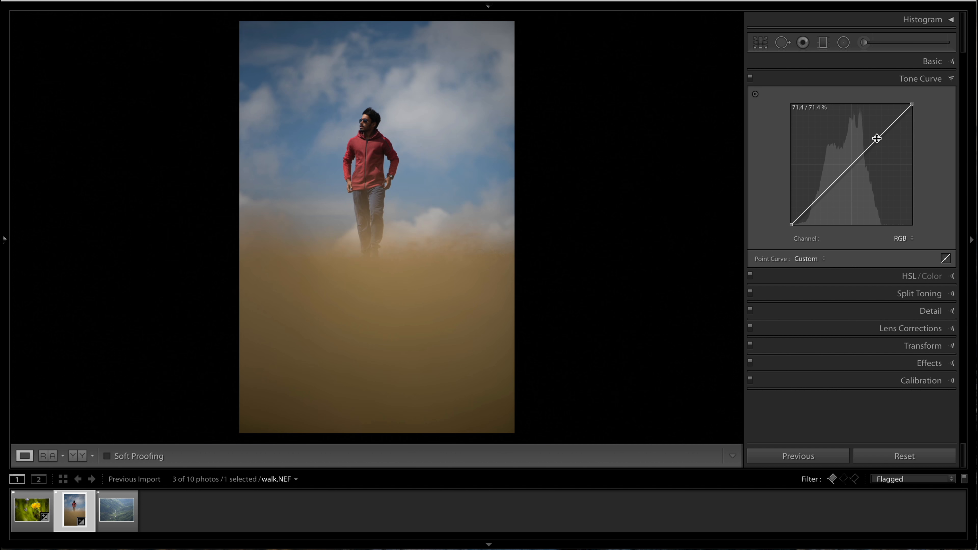
Shape the RGB point curve by raising the highlight point, anchoring the shadows with a second point, and lifting the black endpoint.
drag(877, 140, 876, 135)
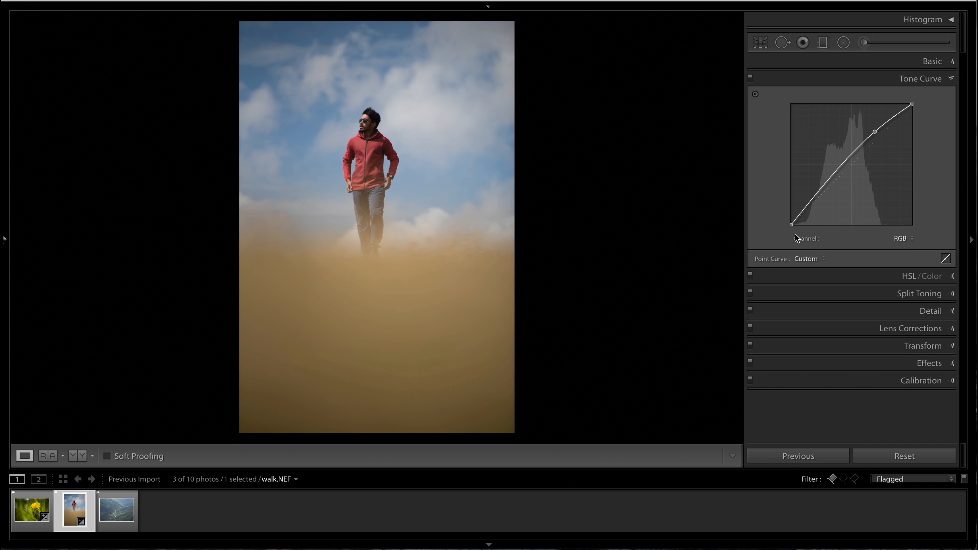
click(812, 199)
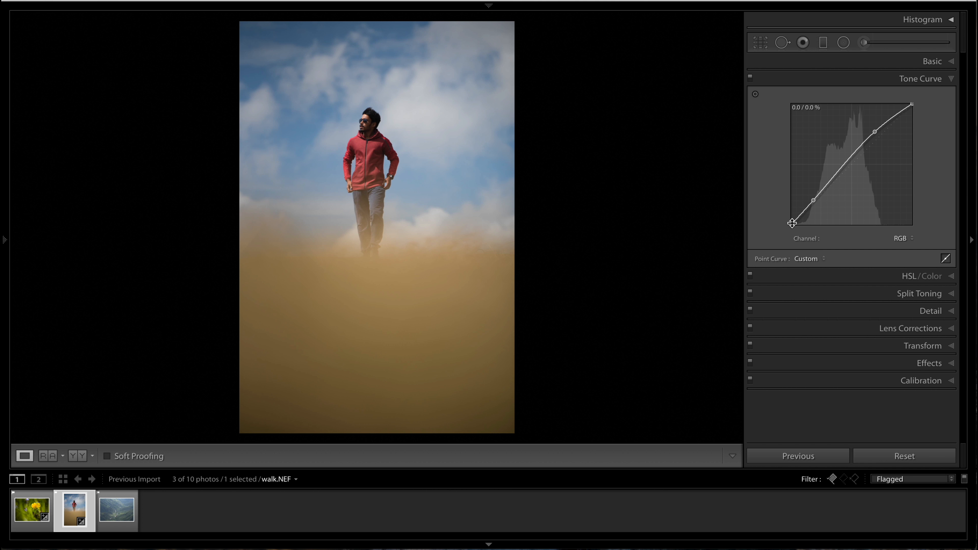
mouse_move(791, 224)
mouse_down()
mouse_move(791, 197)
mouse_move(788, 209)
mouse_up()
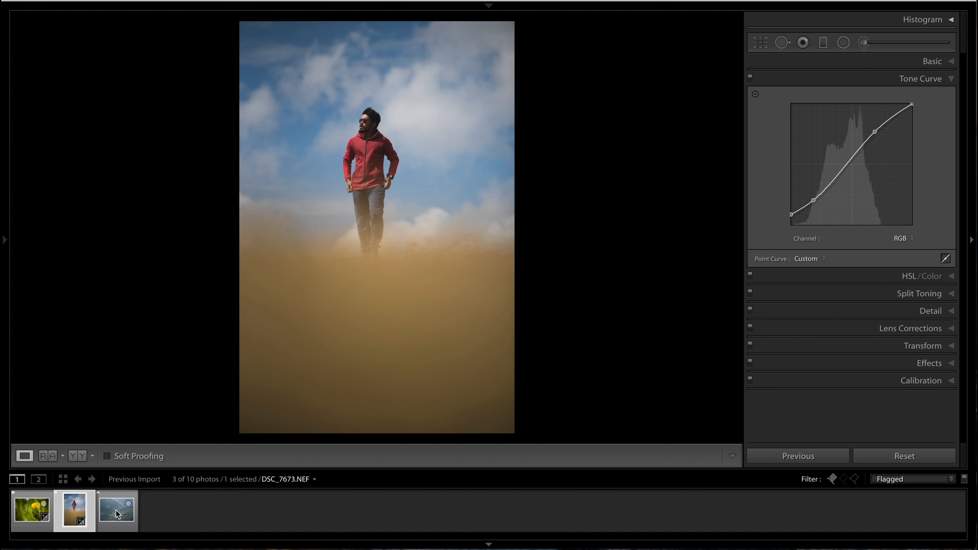
Give the valley photo DSC_7673.NEF a strong RGB contrast curve with a slightly raised highlight point and a lowered midtone point.
click(114, 514)
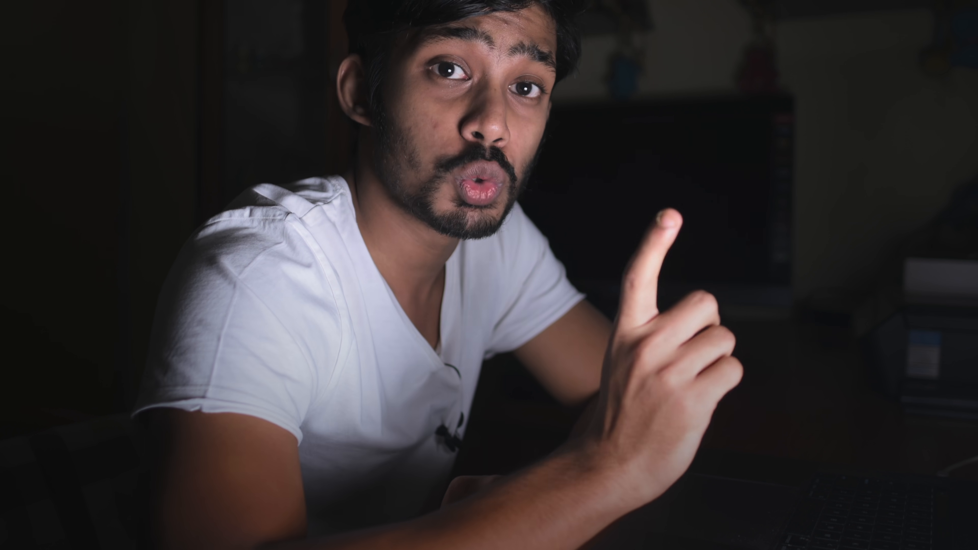
click(895, 120)
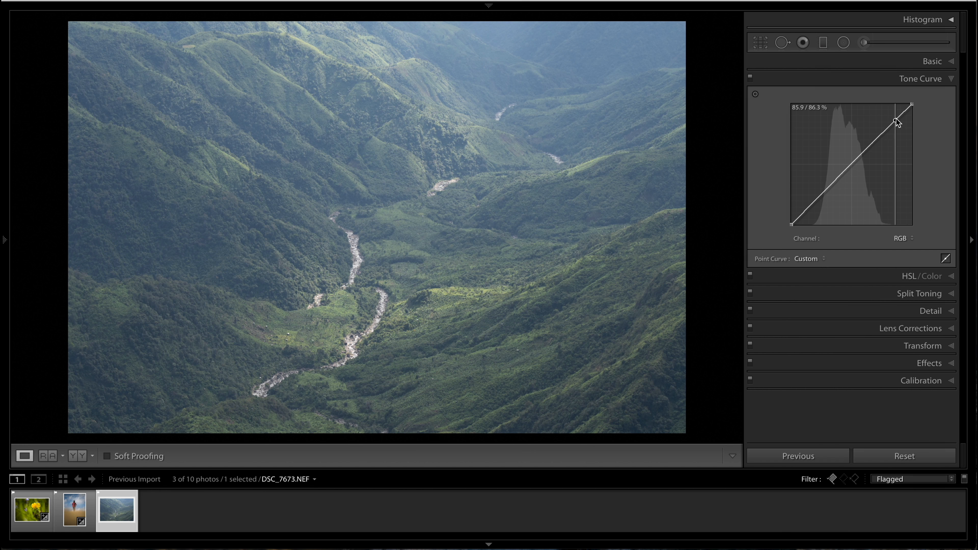
drag(896, 120, 894, 118)
drag(852, 161, 861, 180)
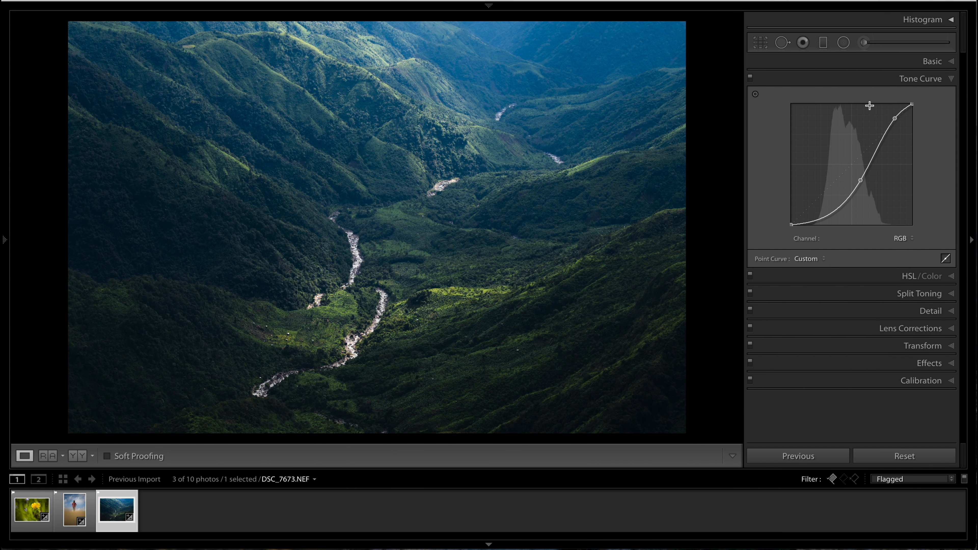
Compare the valley photo's before and after versions to examine the effect of the contrast curve.
key(backslash)
key(backslash)
key(backslash)
key(backslash)
key(backslash)
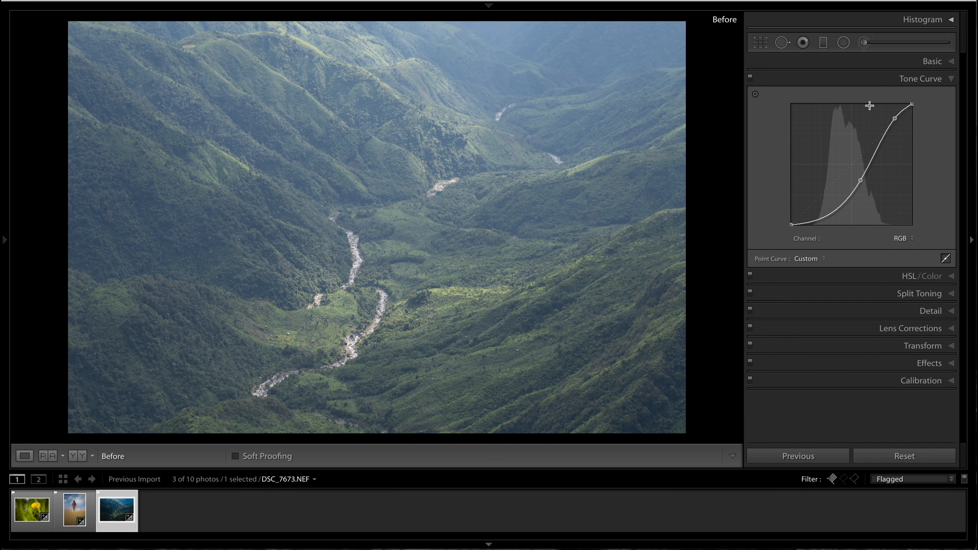
key(backslash)
key(backslash)
key(backslash)
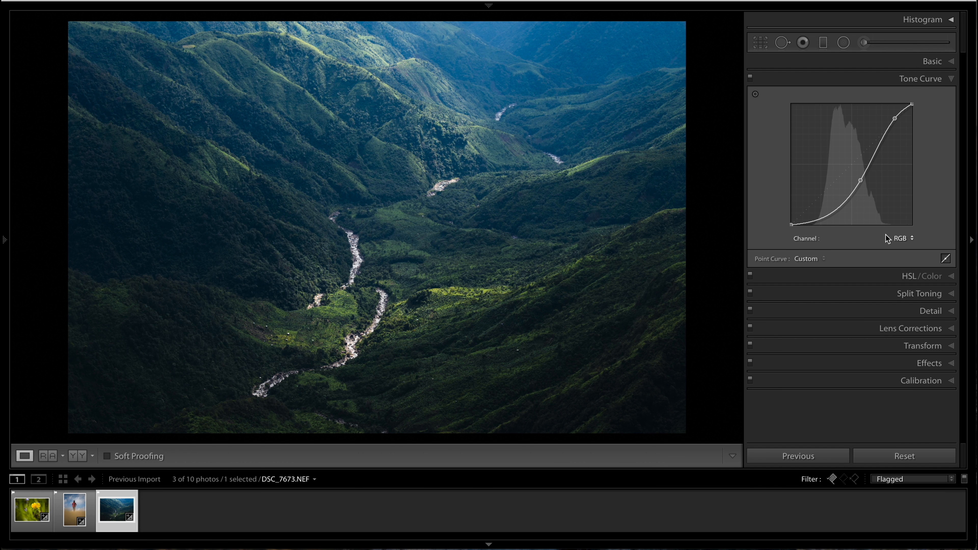
Add a point to the valley photo's Blue channel curve and pull it down to reduce the blue tint.
click(911, 240)
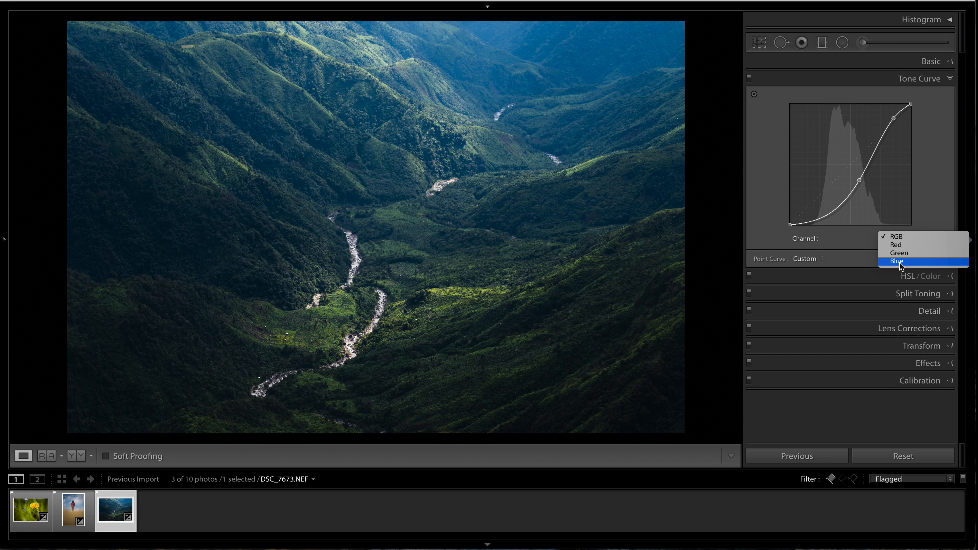
click(898, 261)
click(754, 95)
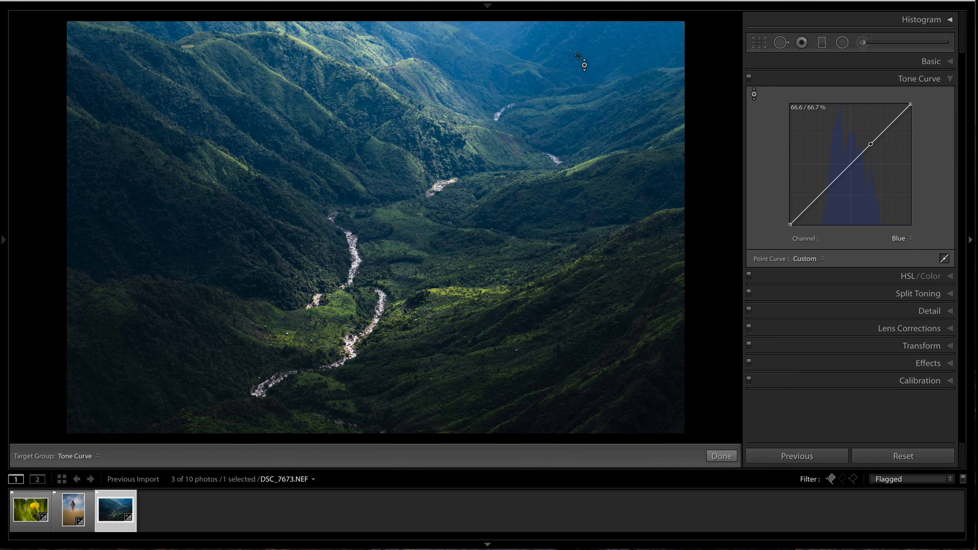
drag(870, 145, 879, 155)
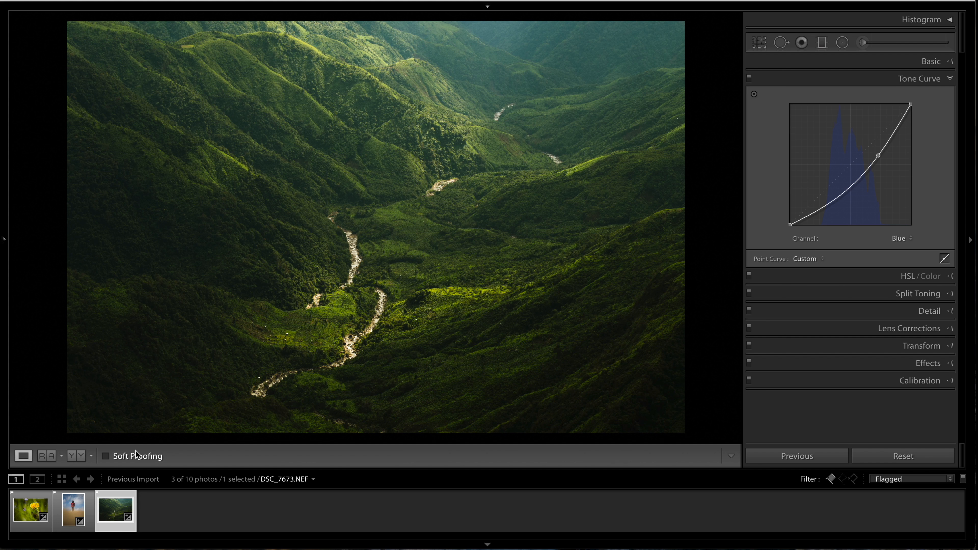
Try a strong downward bend in the Green channel curve of flower photo DSC_5638.NEF from its background, and undo it.
click(31, 509)
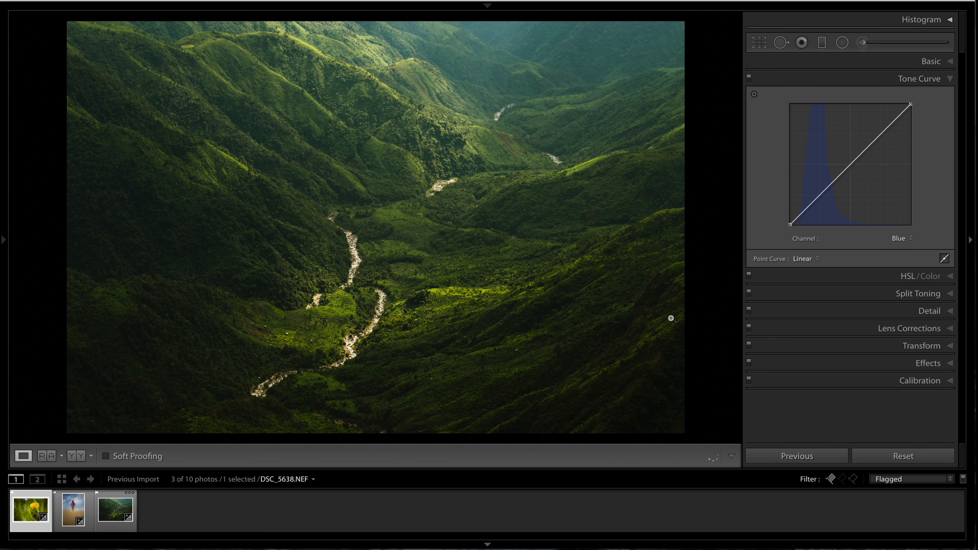
click(916, 240)
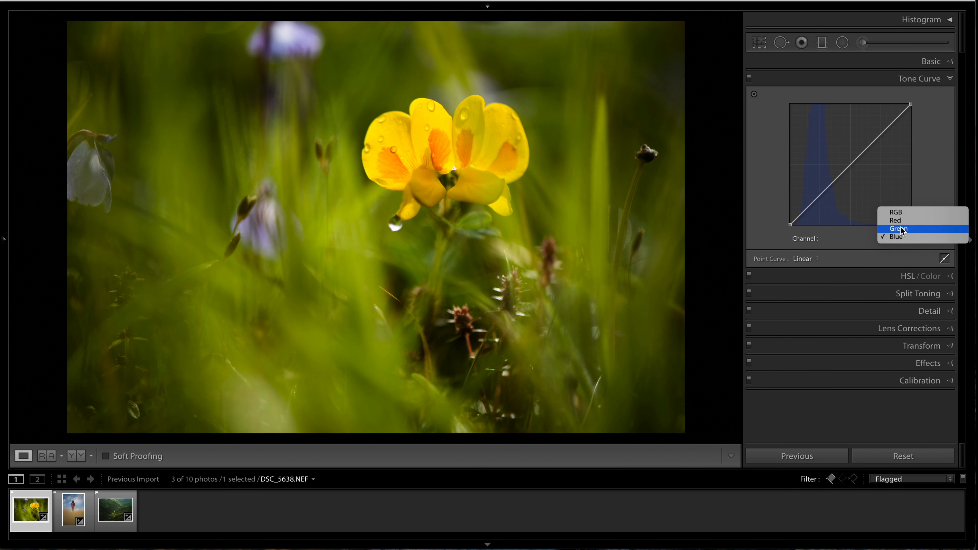
click(903, 231)
click(755, 94)
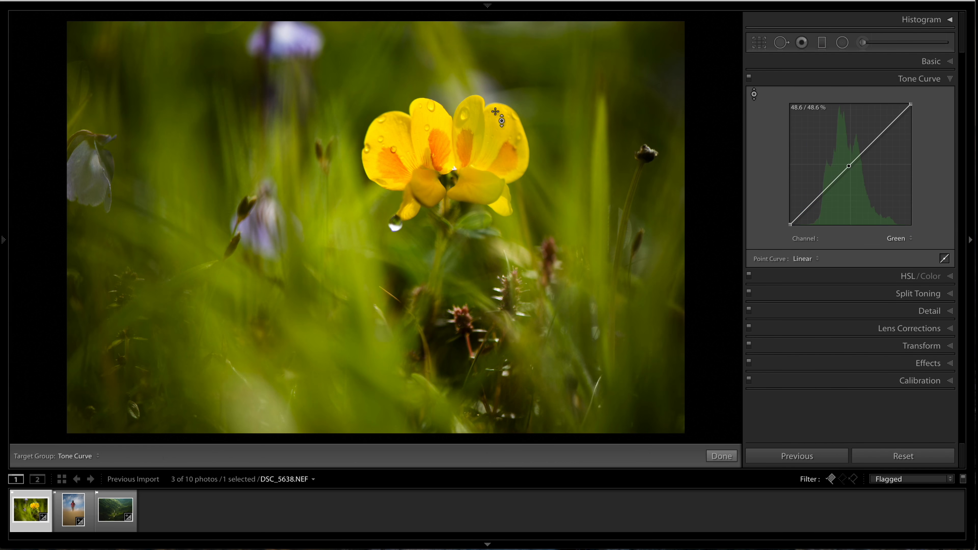
drag(539, 105, 540, 178)
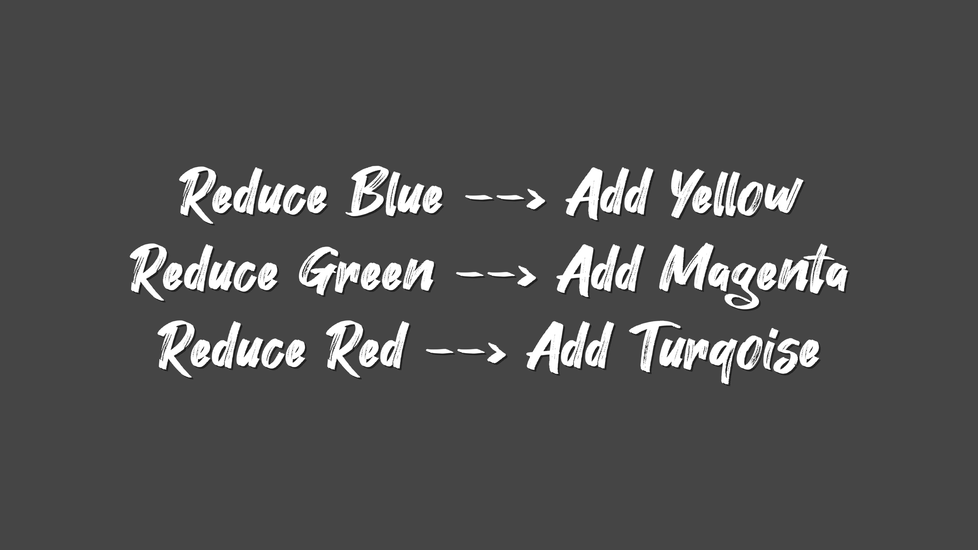
key(ctrl+y)
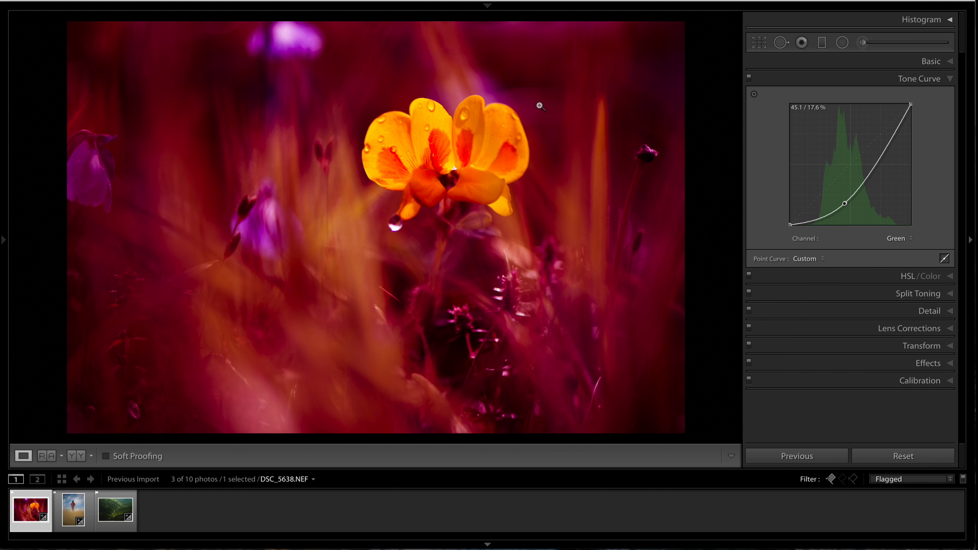
key(ctrl+z)
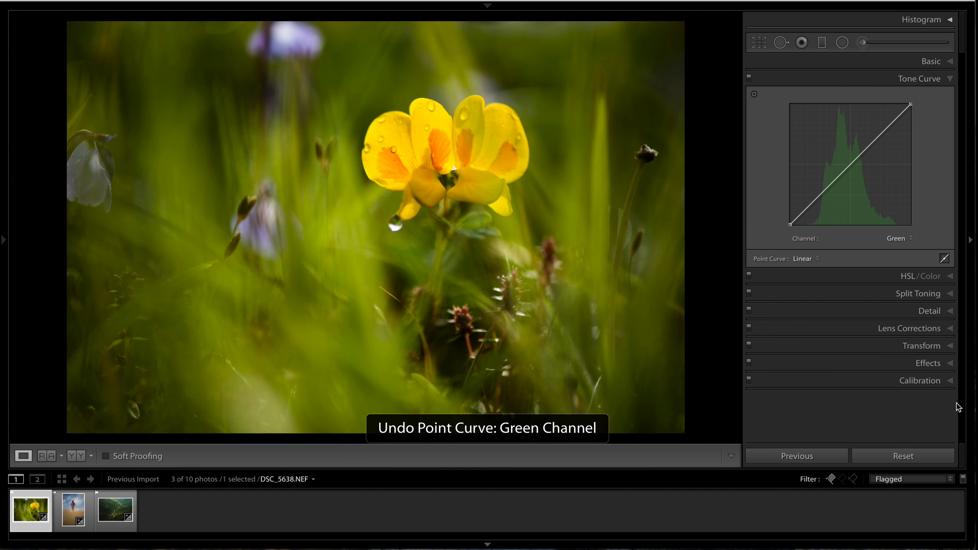
Reset the Darks and Lights of the flower photo DSC_5638.NEF's parametric tone curve to 0.
click(893, 240)
click(891, 221)
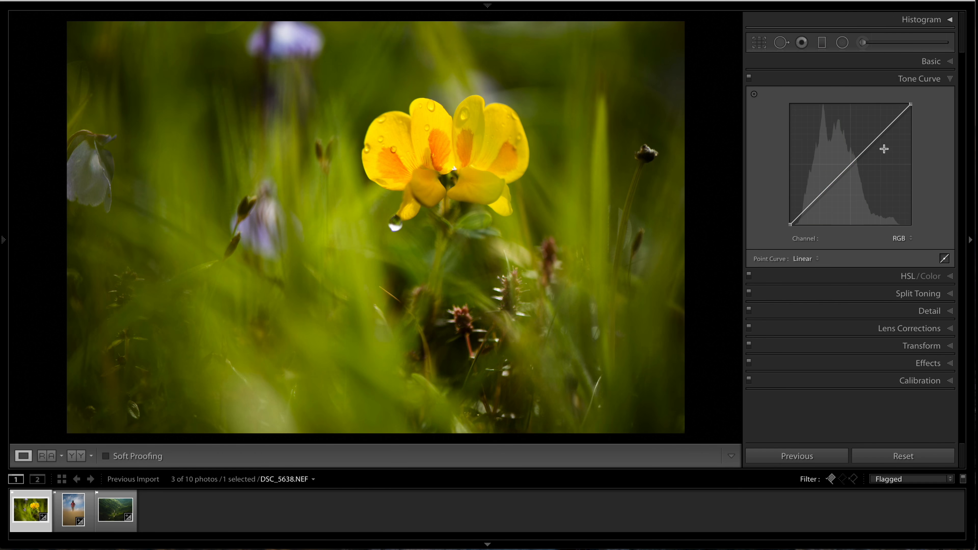
click(945, 259)
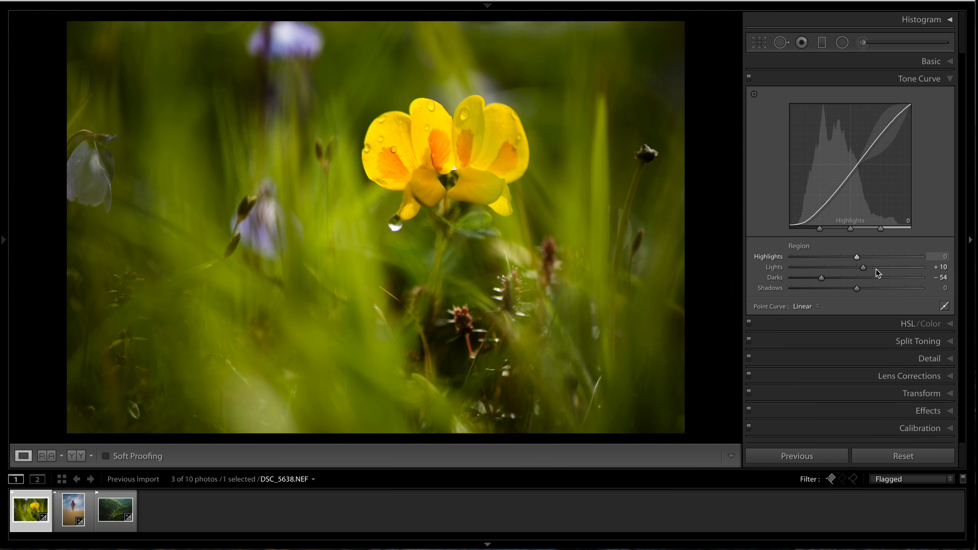
double_click(822, 278)
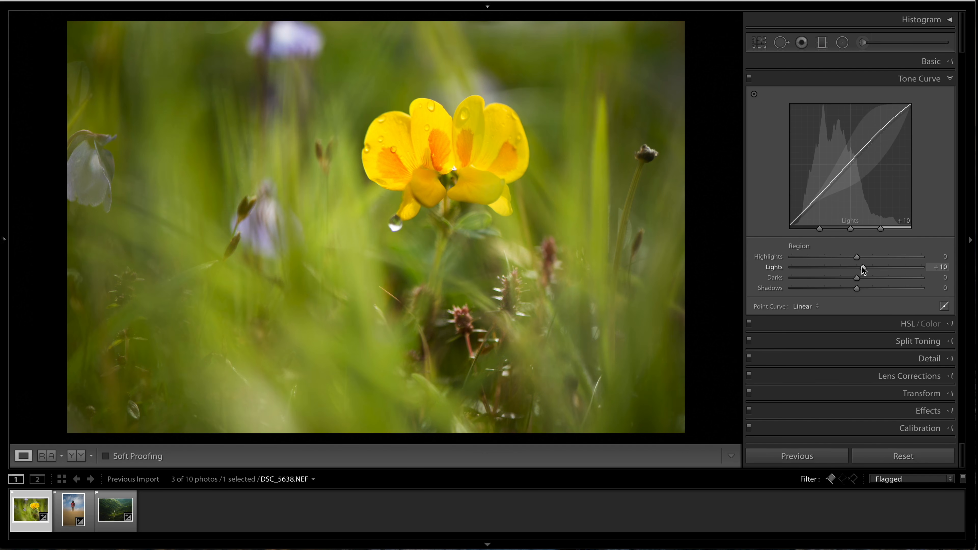
double_click(863, 268)
Give the flower photo a gentle RGB point S-curve with a slightly raised highlight point and a shadow point lowered to about 26 / 21 %.
click(945, 307)
drag(875, 140, 876, 135)
drag(817, 197, 823, 203)
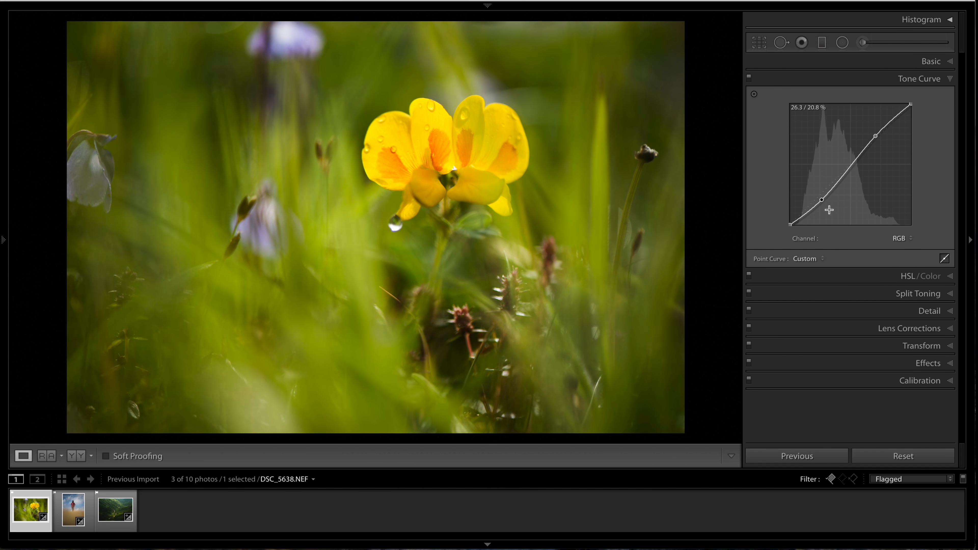
Shape the flower photo's Green channel into an S-curve by lowering a midtone point and raising a brighter point.
click(911, 241)
click(905, 254)
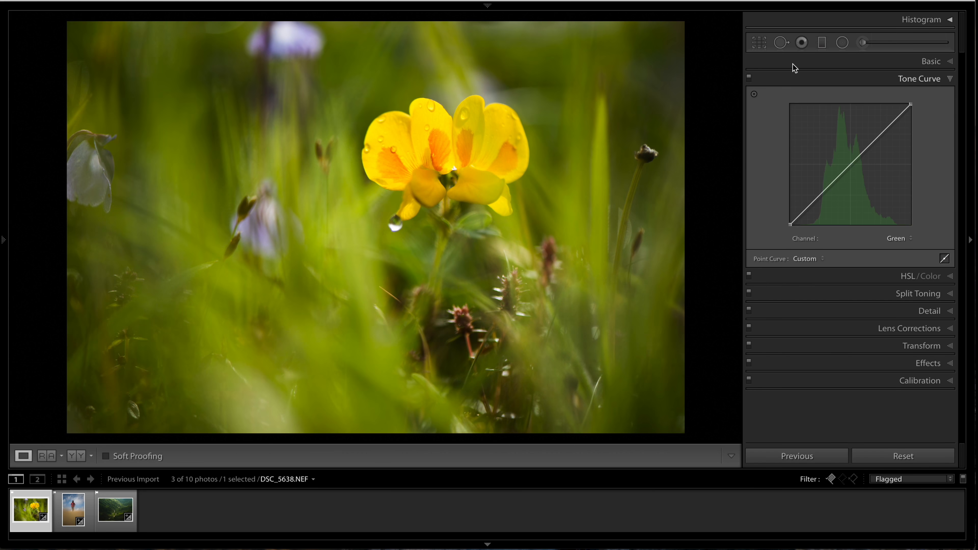
click(754, 93)
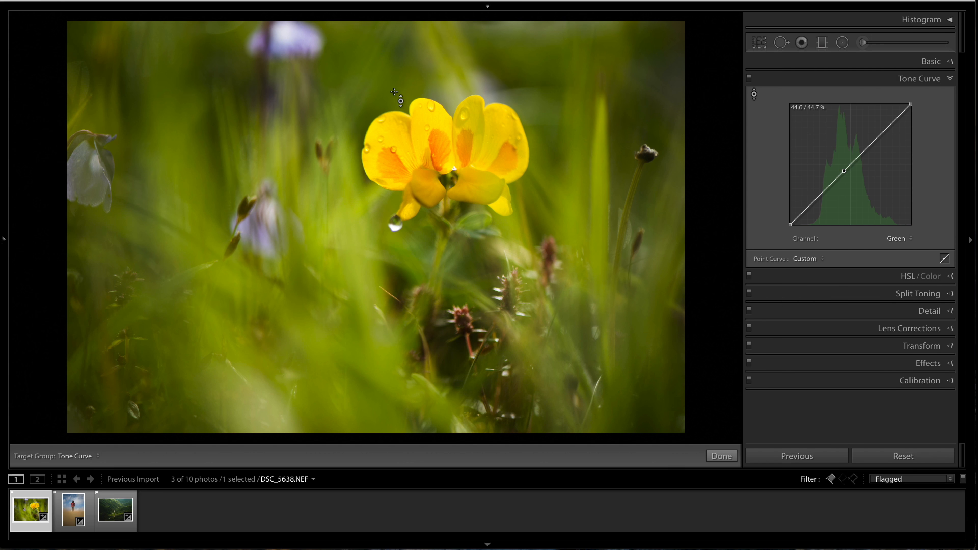
drag(844, 171, 844, 186)
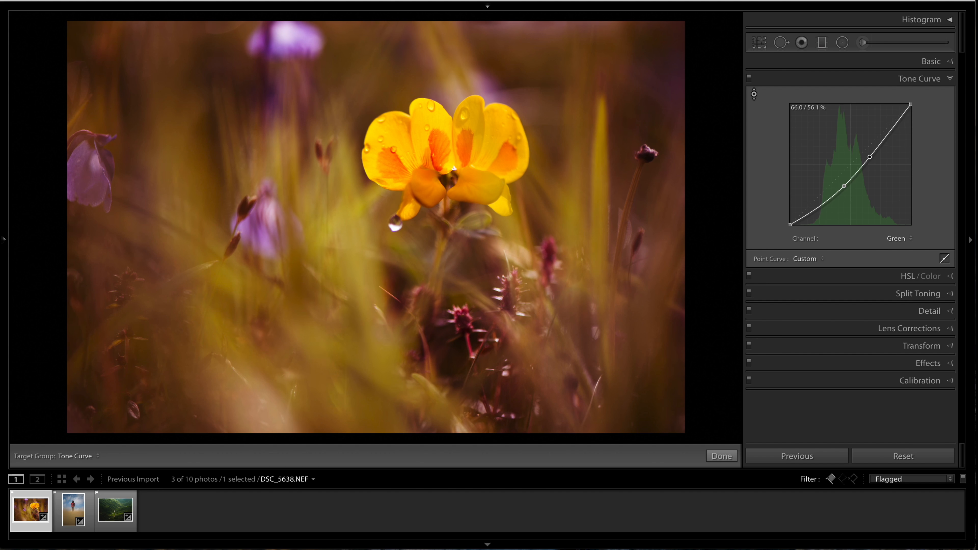
drag(870, 157, 870, 152)
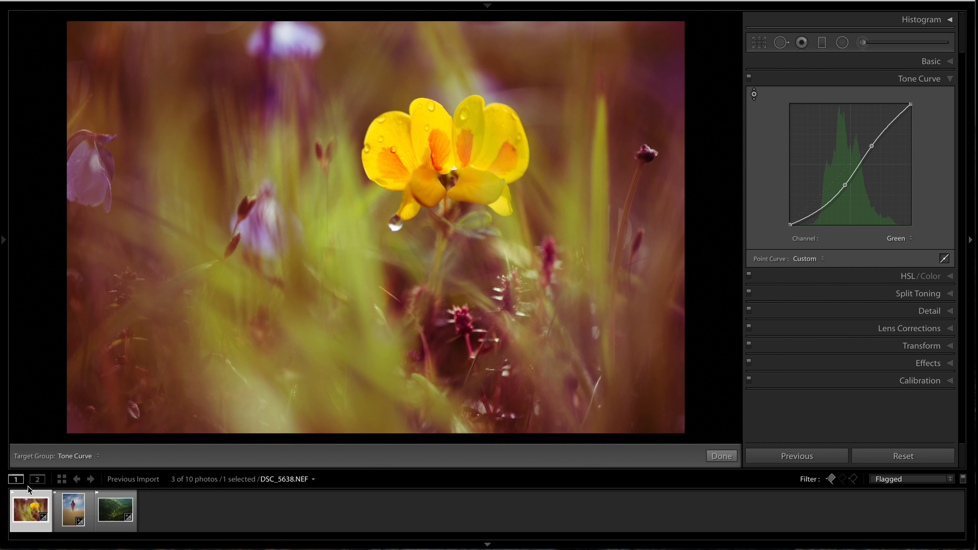
Try a strong Blue channel S-curve on walk.NEF, raising the sky tones and lowering the sand tones, and undo it.
click(74, 506)
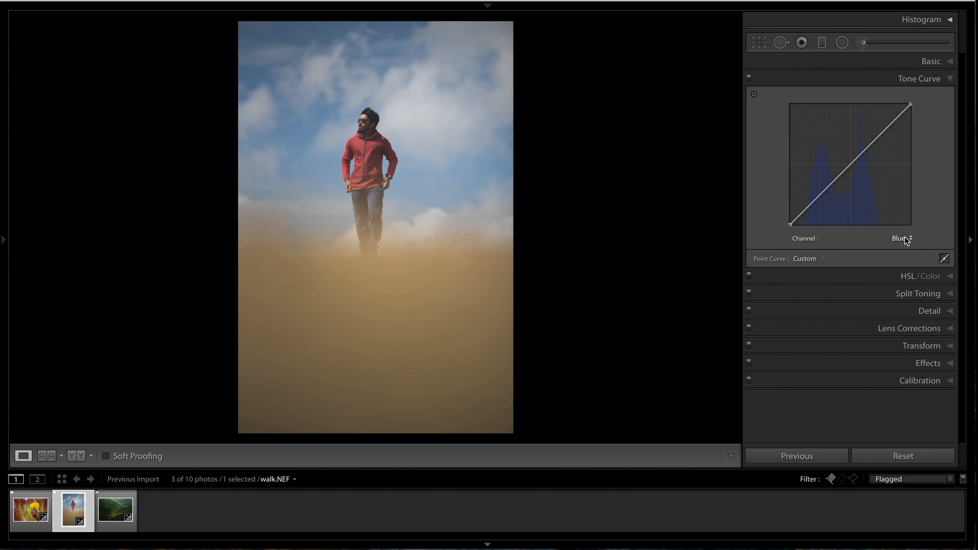
click(754, 95)
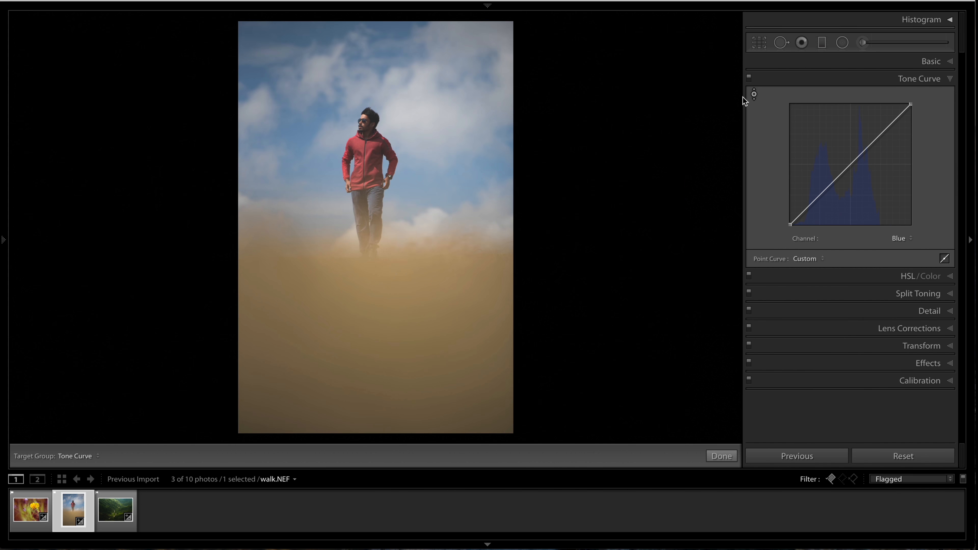
drag(435, 181, 436, 164)
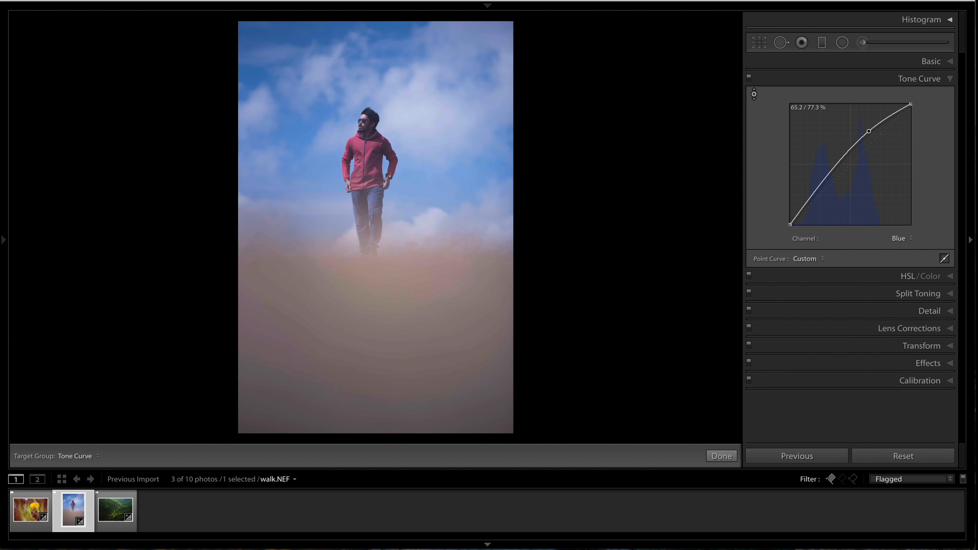
drag(389, 339, 389, 362)
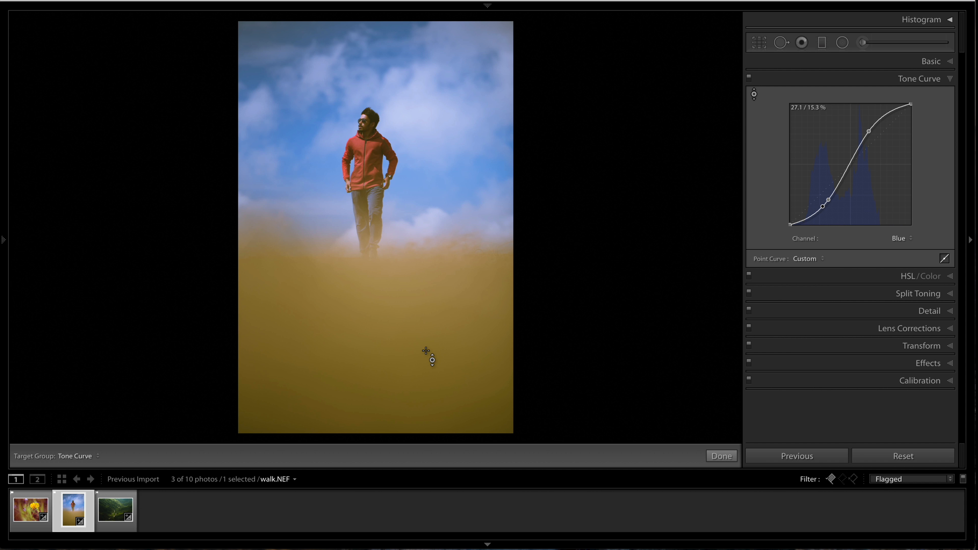
key(ctrl+z)
key(ctrl+z)
key(ctrl+z)
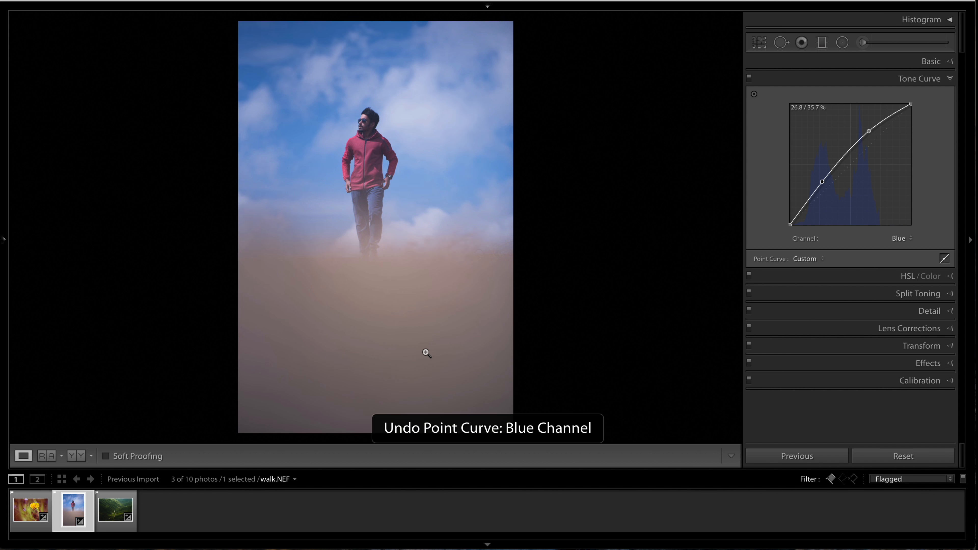
Raise the sky tones slightly in walk.NEF's Blue channel curve and lower a shadow point to about 23.6 / 20 %.
click(754, 94)
drag(431, 173, 431, 167)
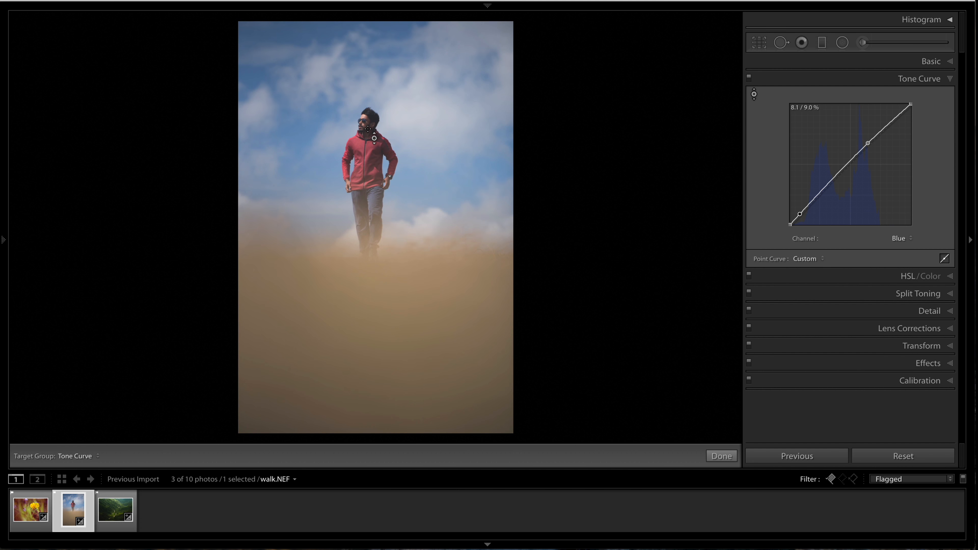
key(z)
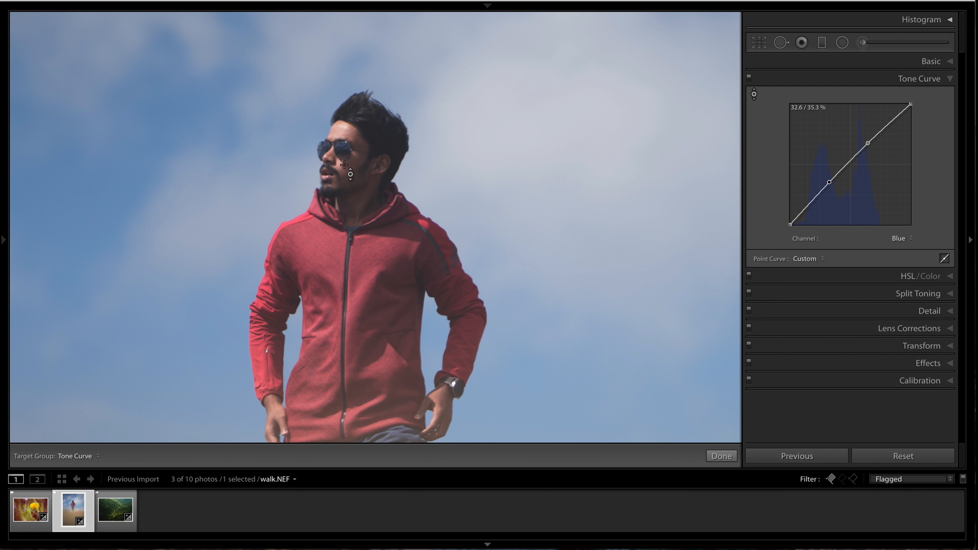
drag(824, 188, 818, 202)
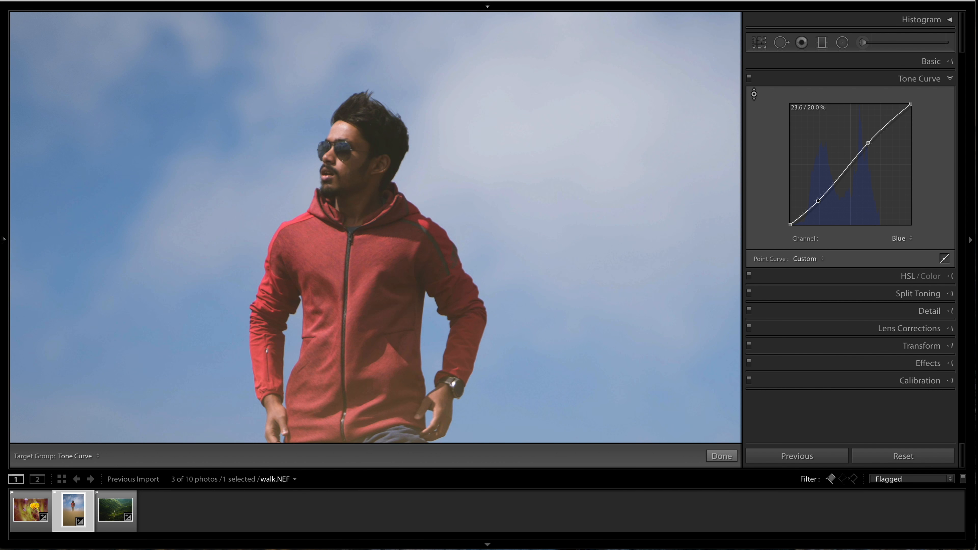
Show the histogram and try raising the sand tones in walk.NEF's Green channel curve while pulling its darker tones down.
click(951, 20)
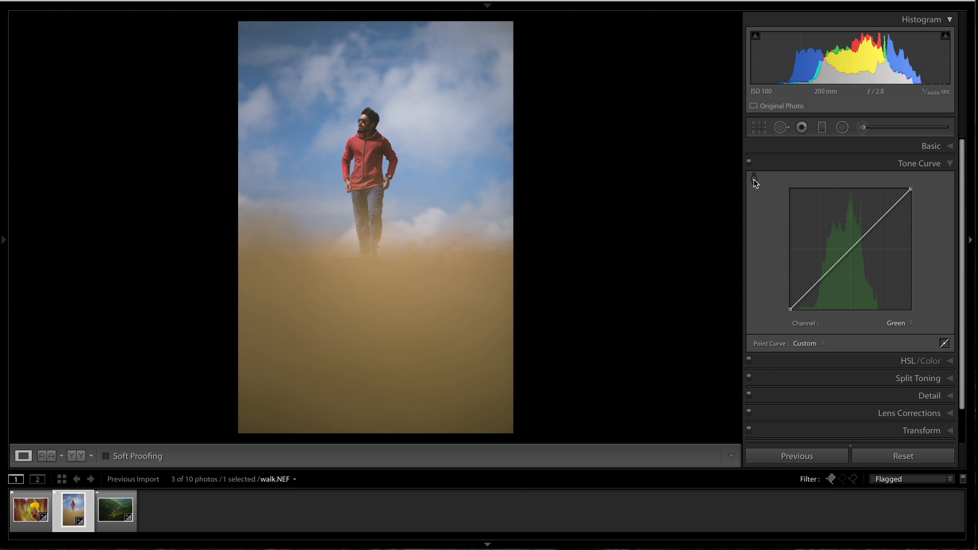
click(755, 179)
drag(453, 358, 453, 331)
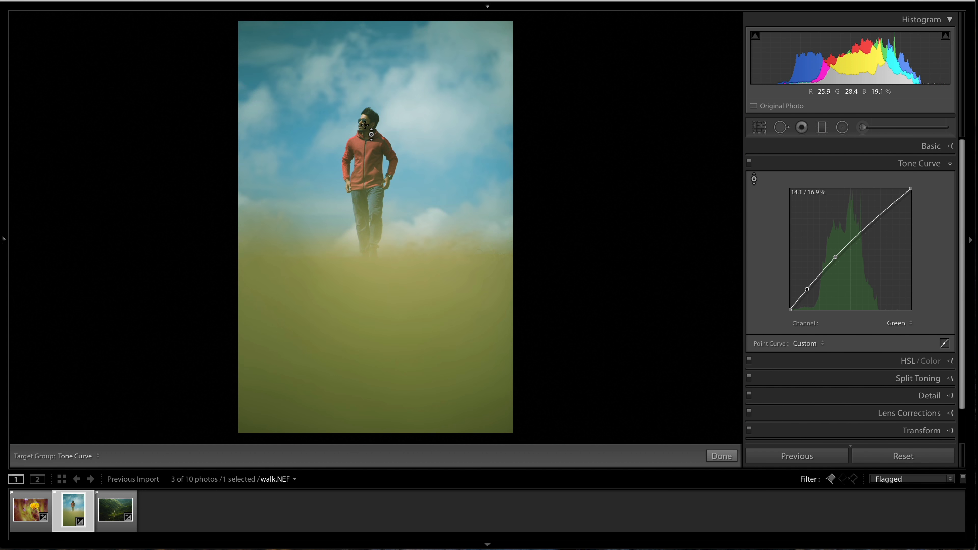
drag(453, 410, 453, 428)
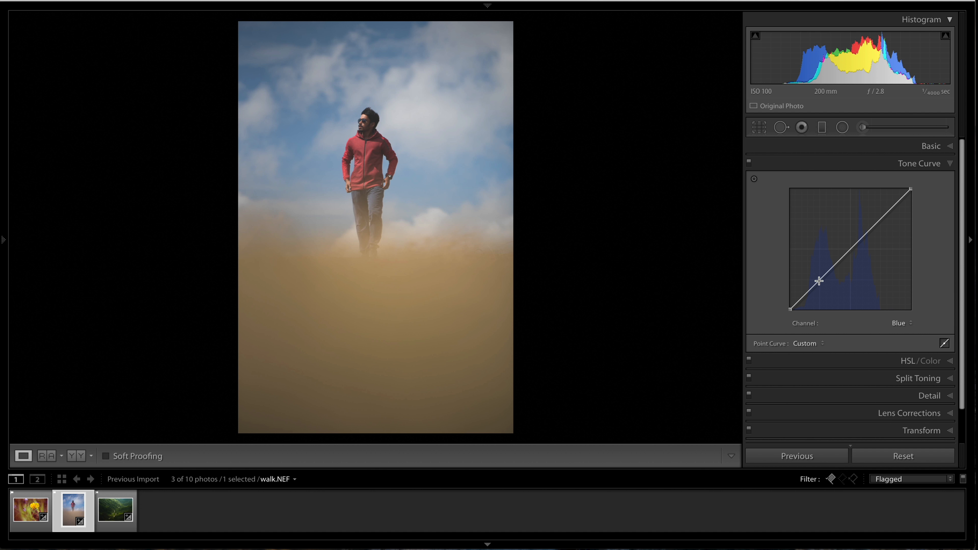
Raise a shadow point slightly and pull a highlight point down on walk.NEF's Blue channel curve.
drag(819, 281, 819, 276)
drag(881, 219, 879, 239)
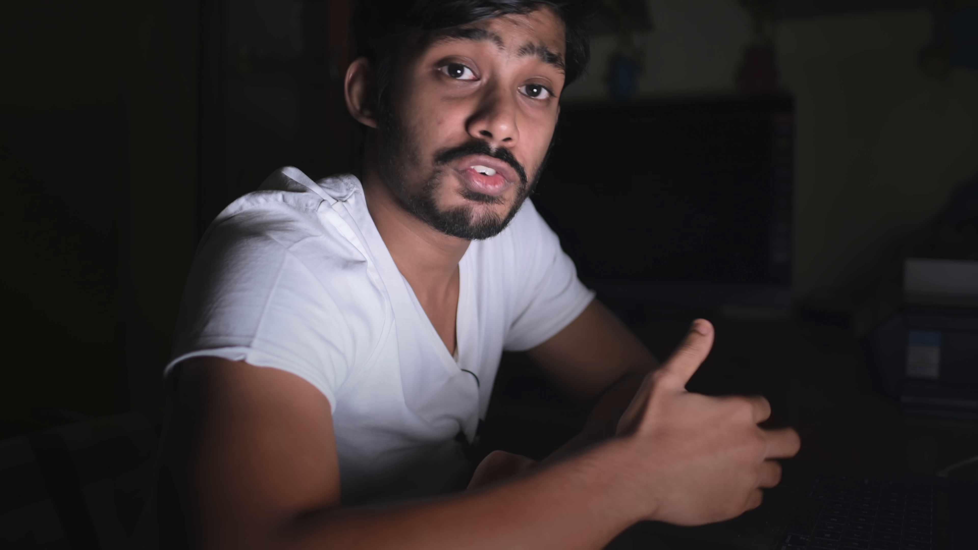